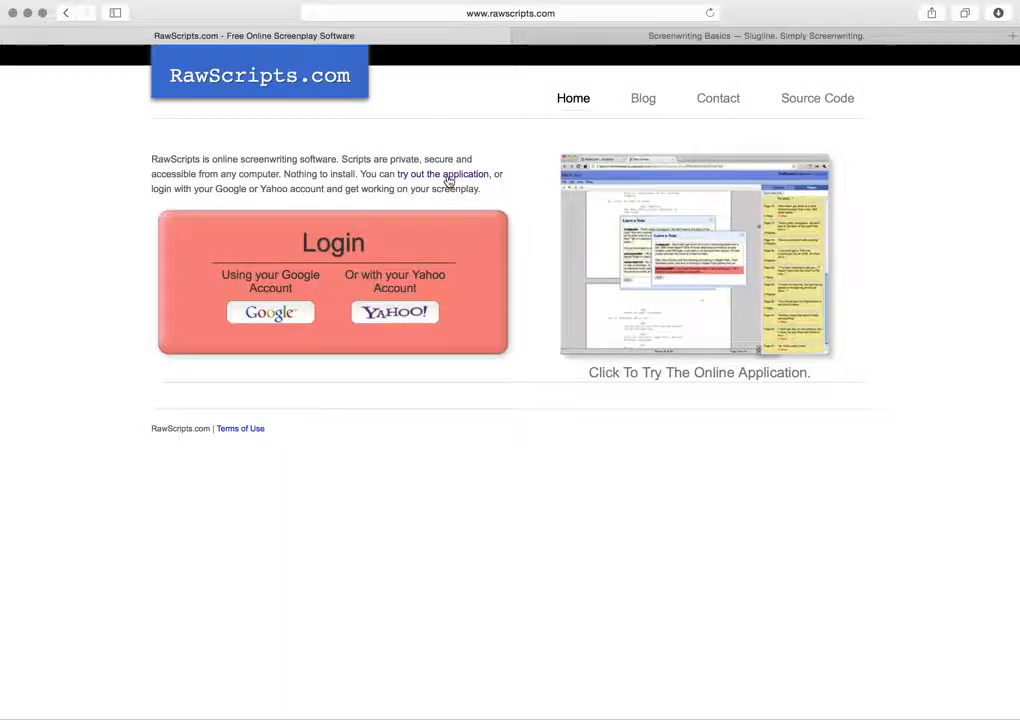
# Open the online demo script, add "This is a sentence." to the end of its first action paragraph, and close the demo.
pyautogui.click(635, 273)
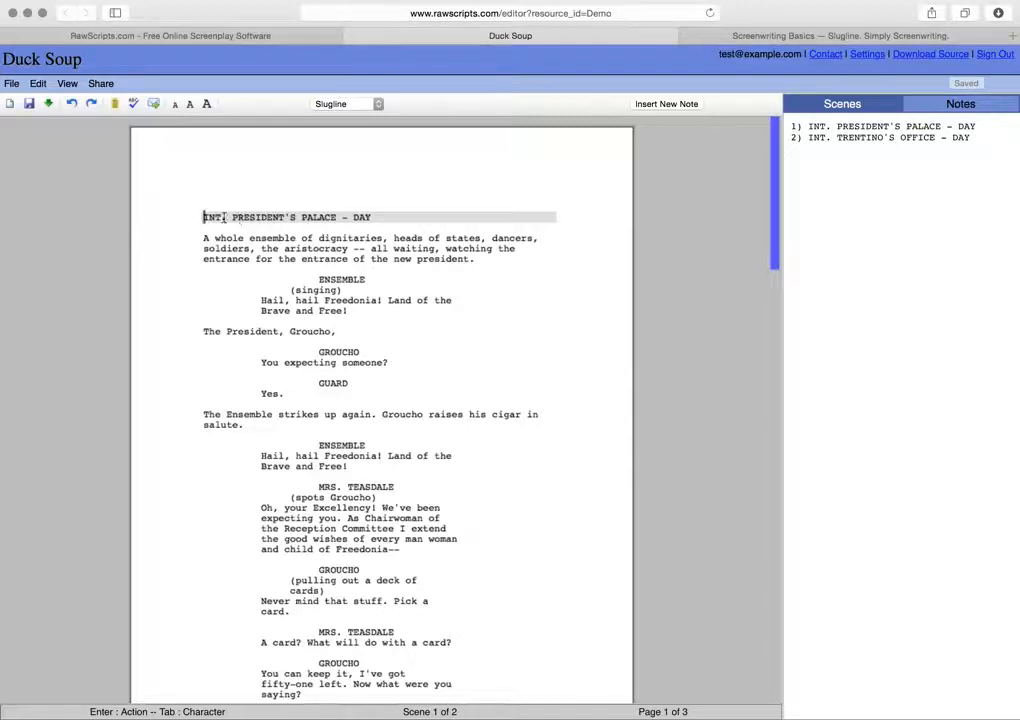
pyautogui.click(494, 258)
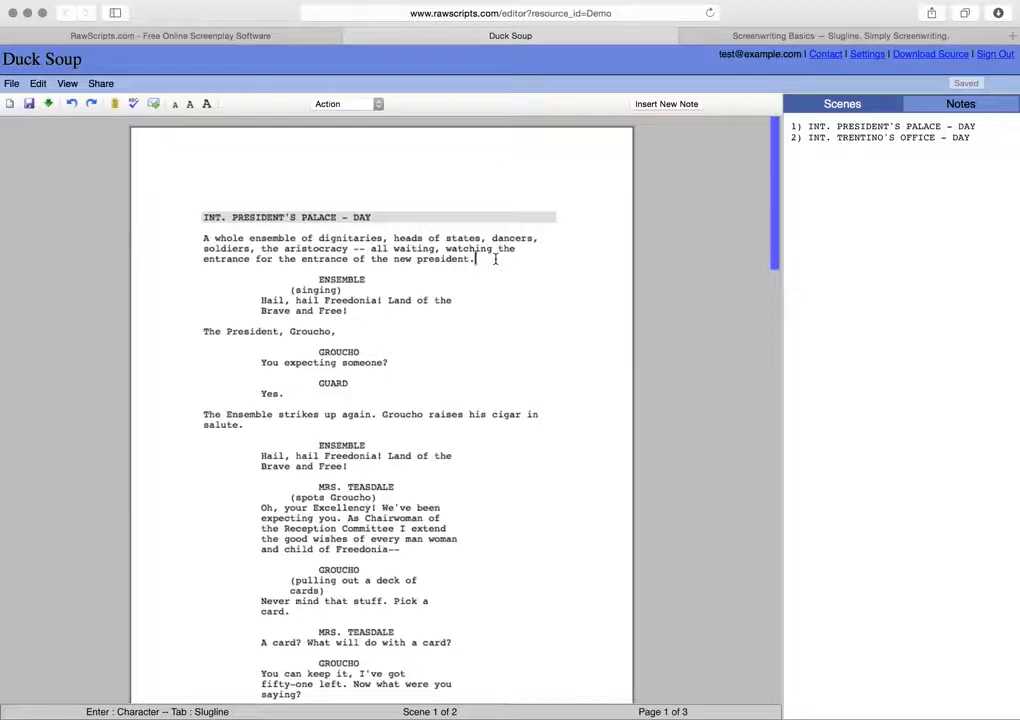
pyautogui.write('This ')
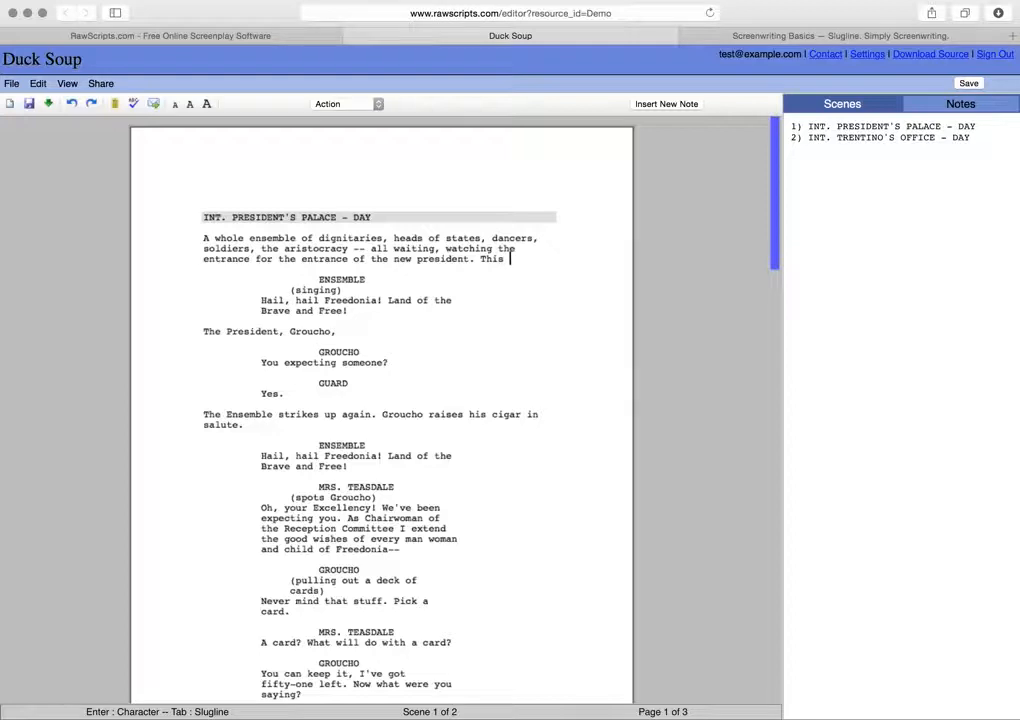
pyautogui.write('is a sentence.')
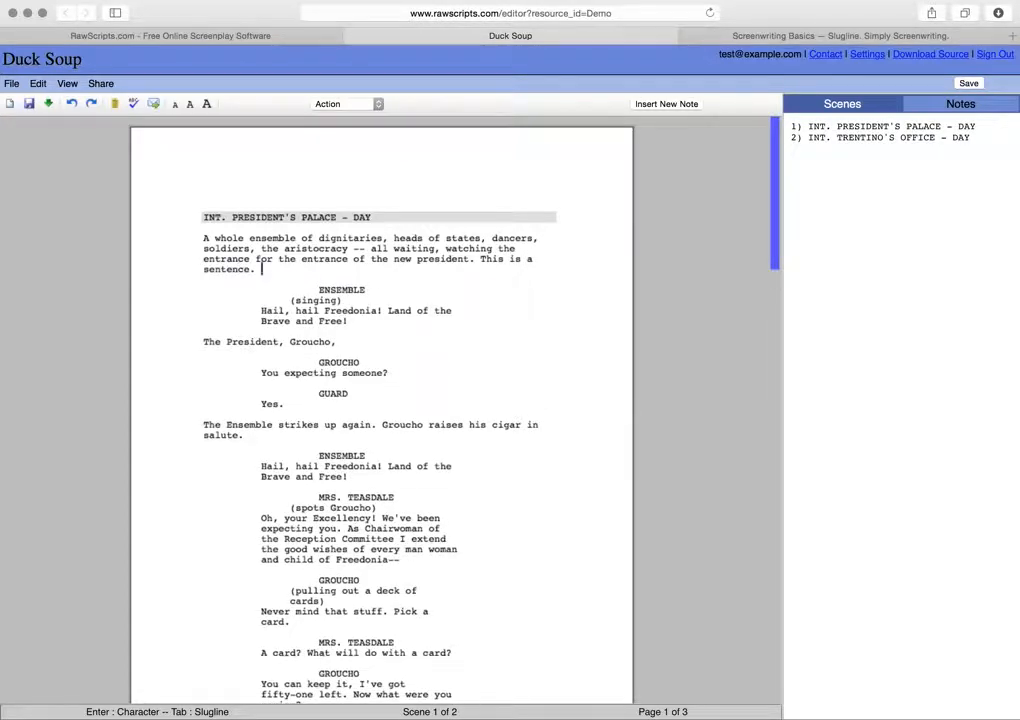
pyautogui.click(386, 215)
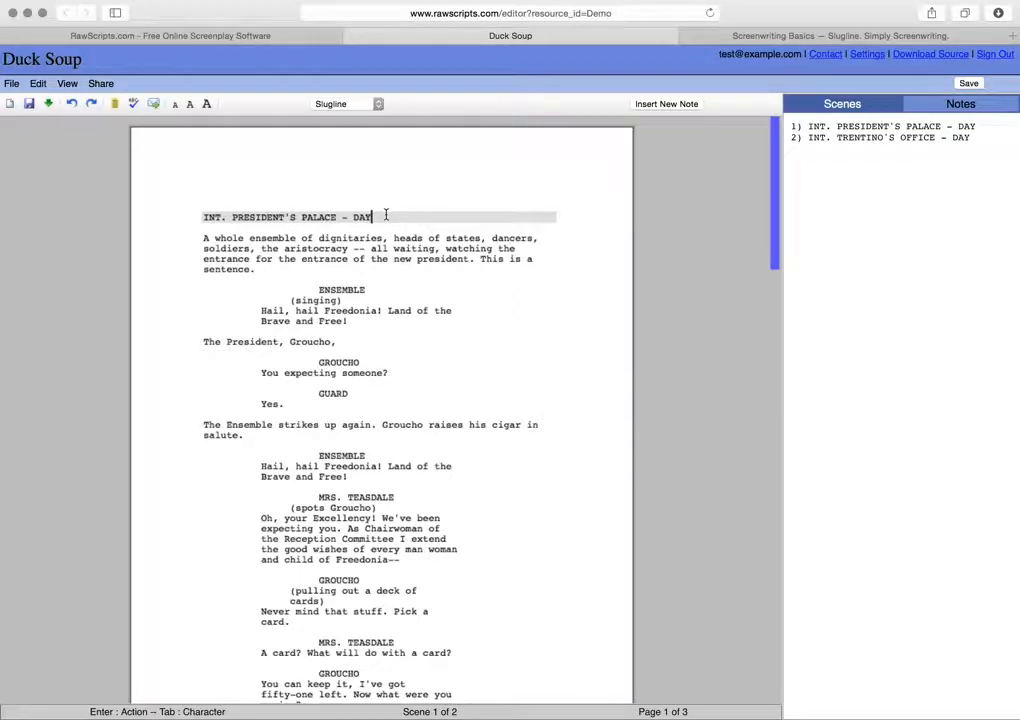
pyautogui.click(273, 276)
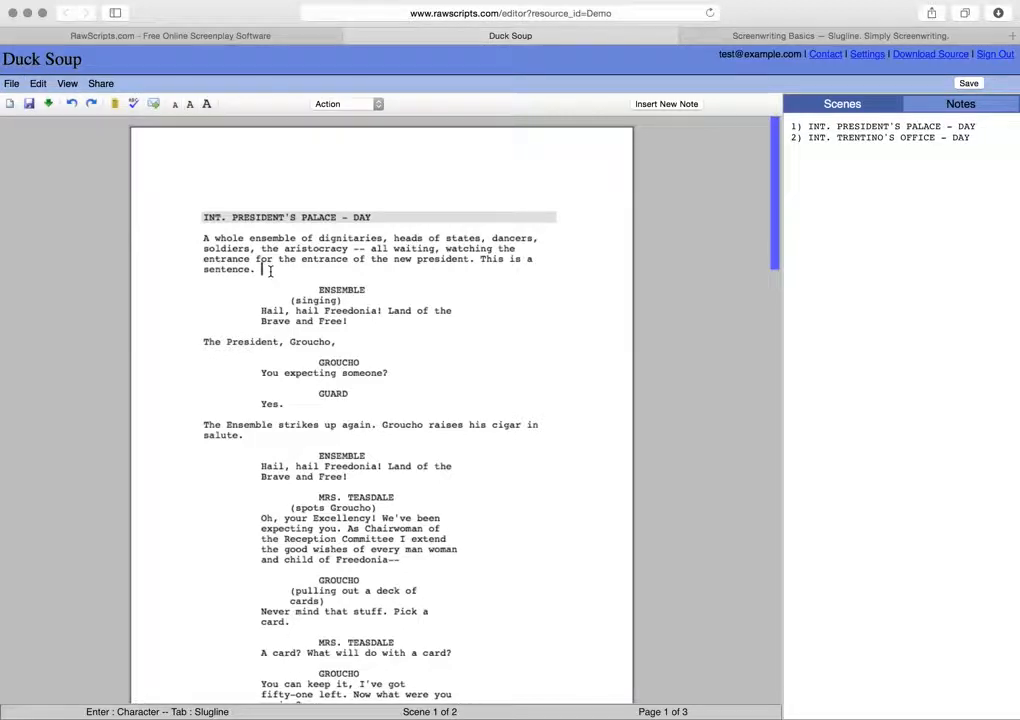
pyautogui.click(351, 37)
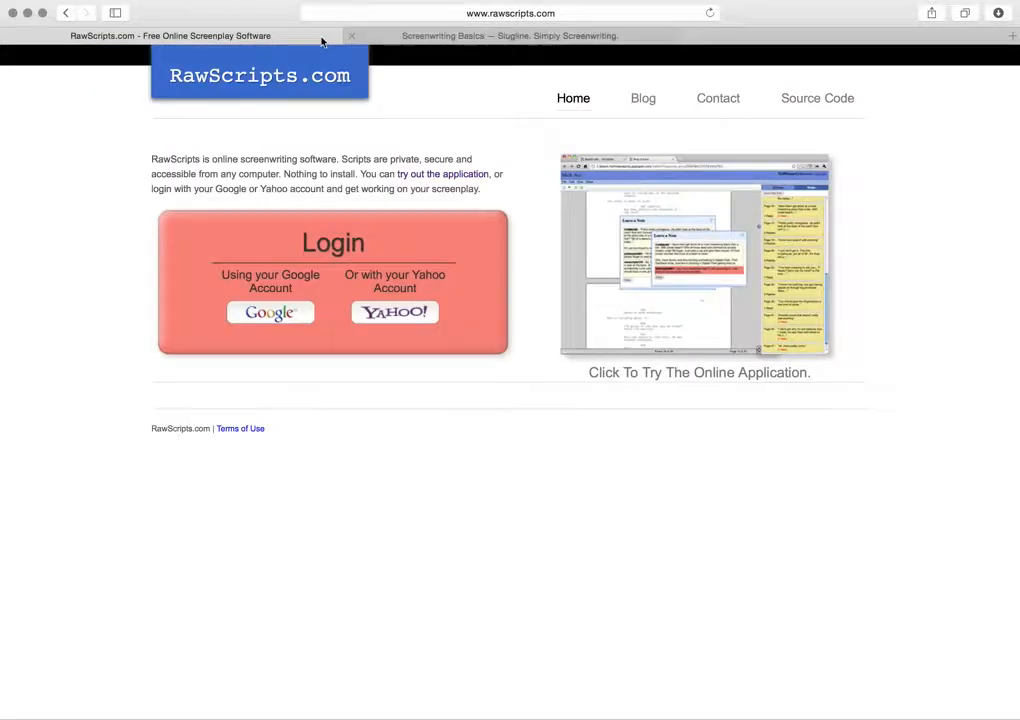
# Log in to RawScripts with the Google account, restarting the login if the page hangs while loading.
pyautogui.click(284, 316)
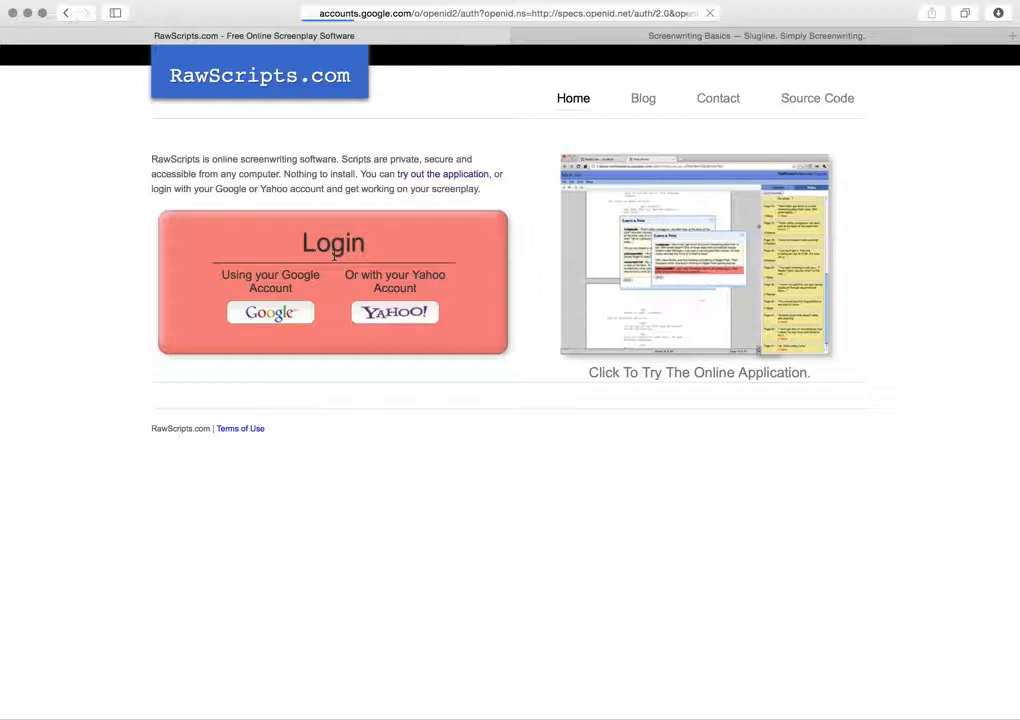
pyautogui.click(710, 14)
pyautogui.click(268, 314)
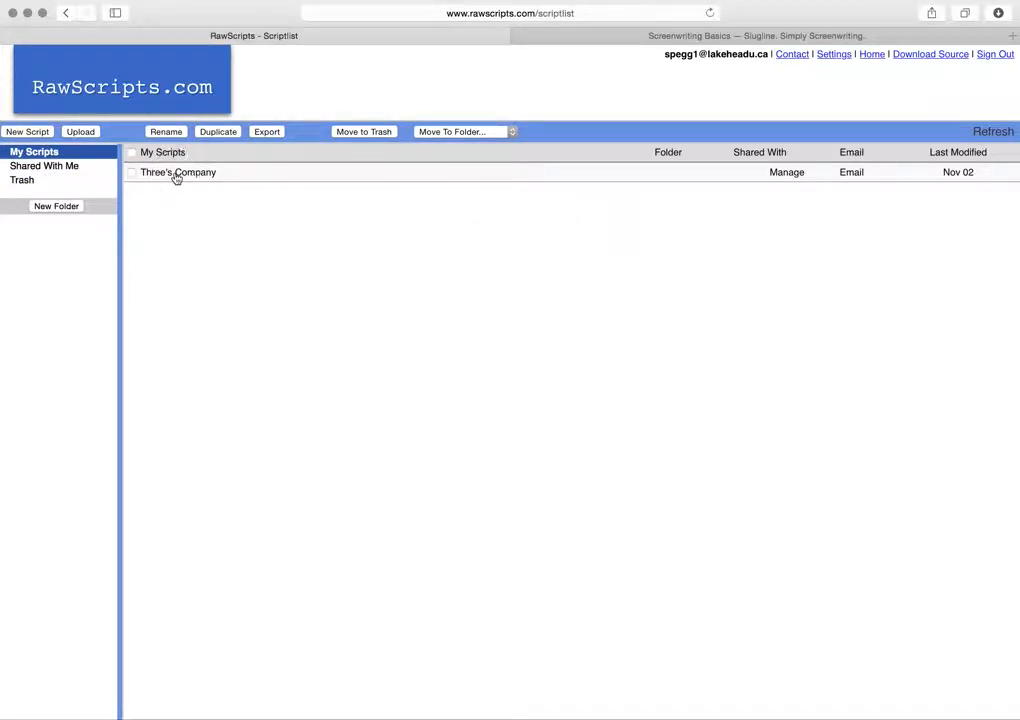
# Open the existing script "Three's Company" to view its contents and close it again.
pyautogui.click(138, 175)
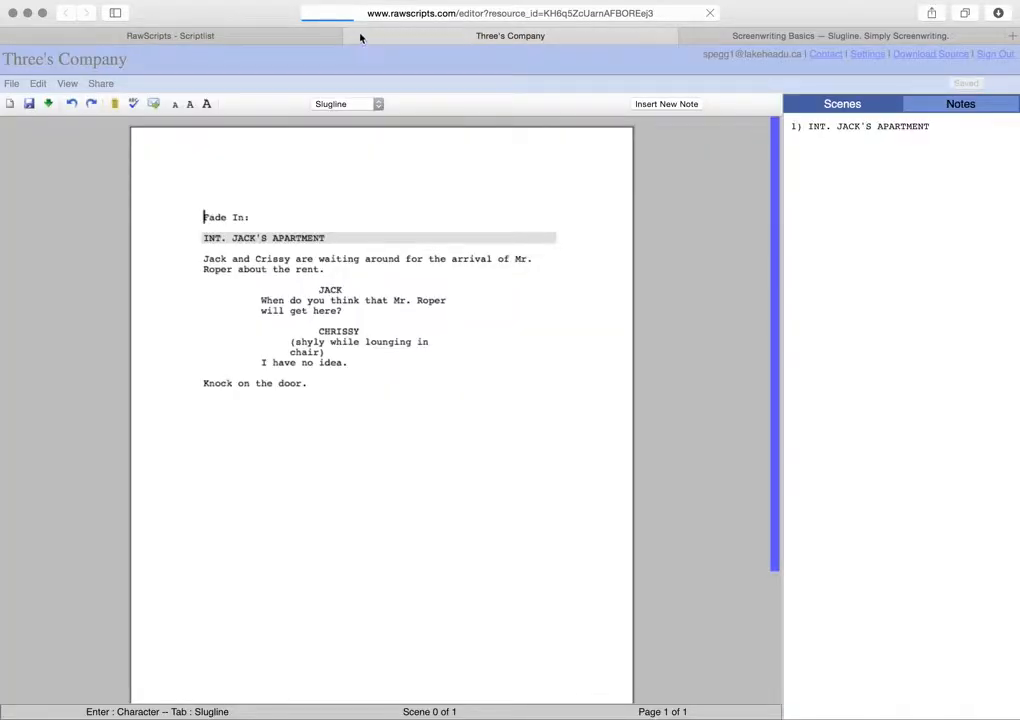
pyautogui.click(348, 36)
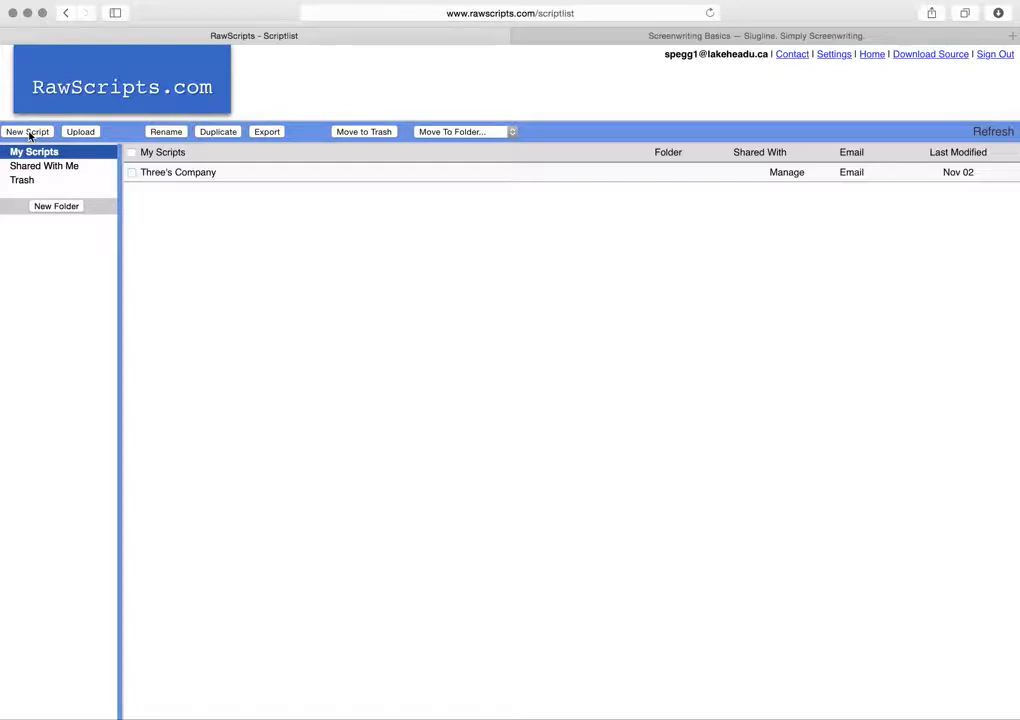
# Create a new script titled "Example - Script".
pyautogui.click(27, 132)
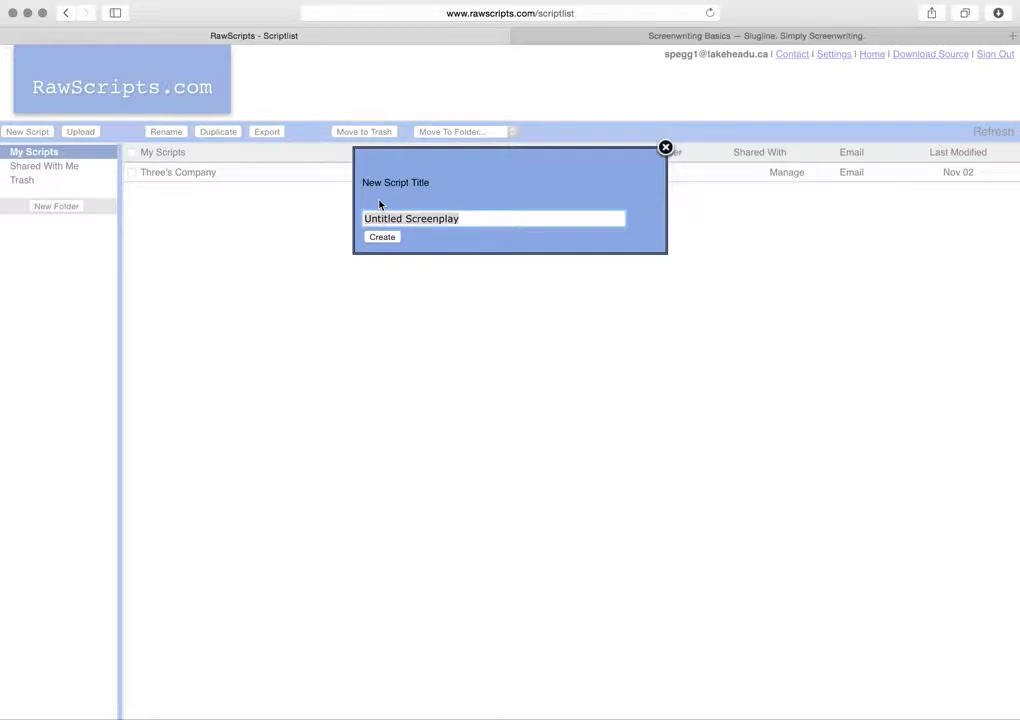
pyautogui.write('Example - Script')
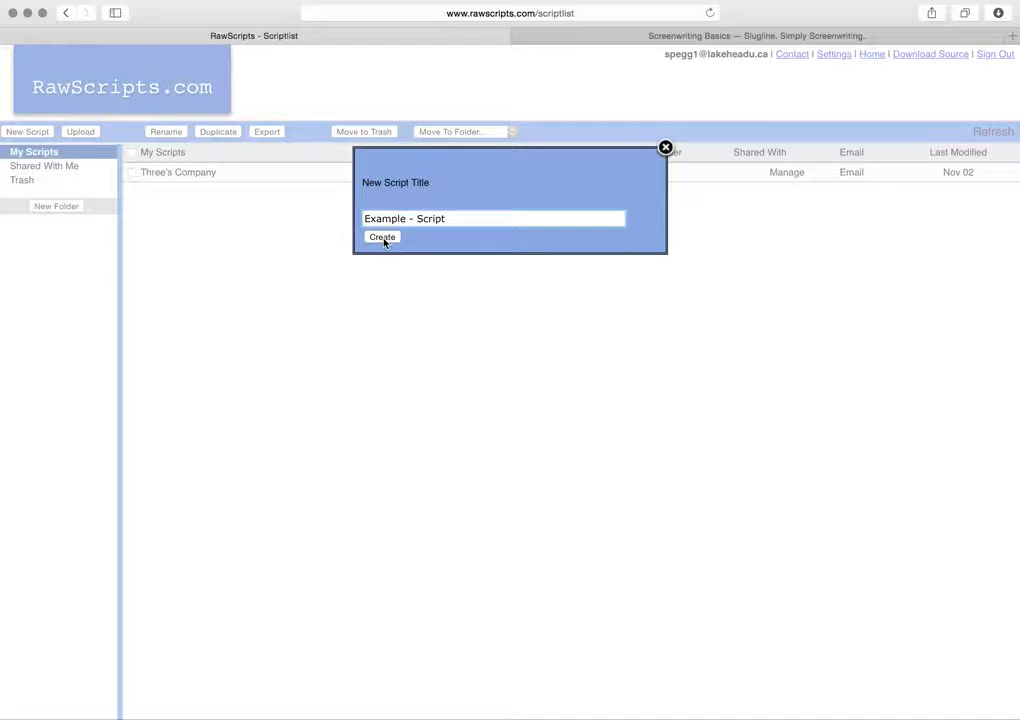
pyautogui.click(383, 238)
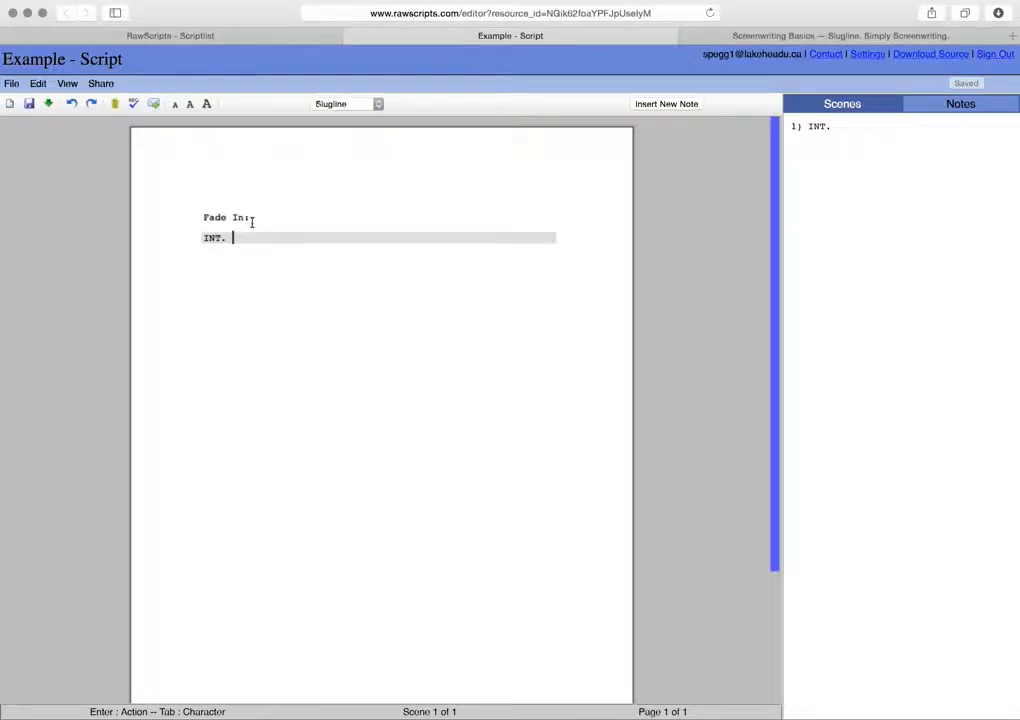
pyautogui.click(12, 86)
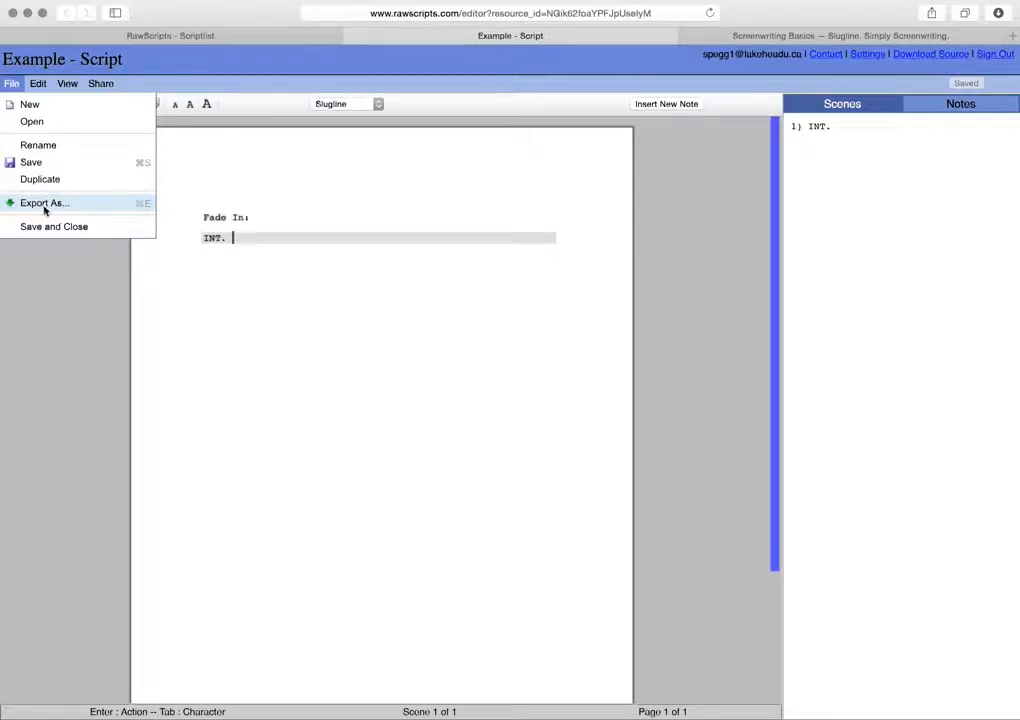
pyautogui.click(40, 86)
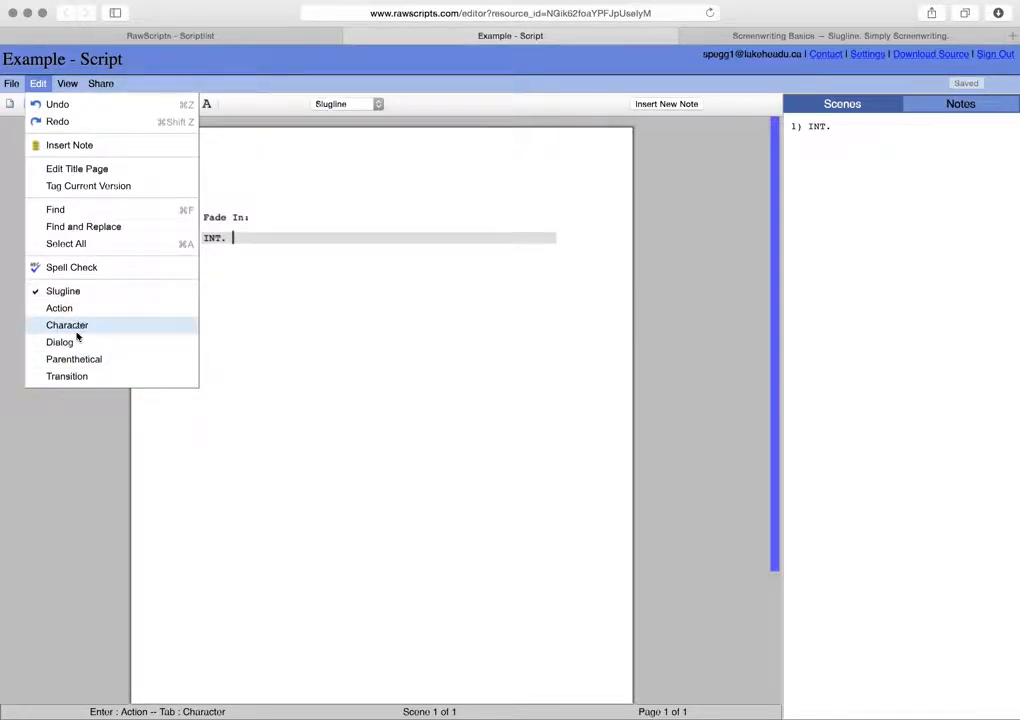
pyautogui.click(76, 88)
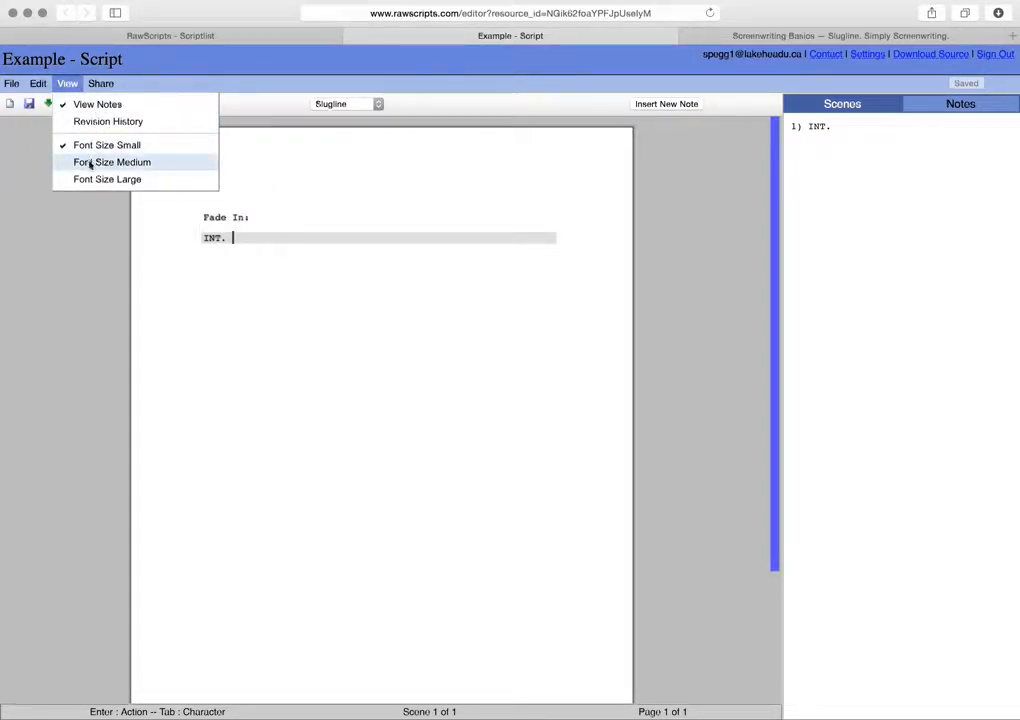
pyautogui.click(101, 86)
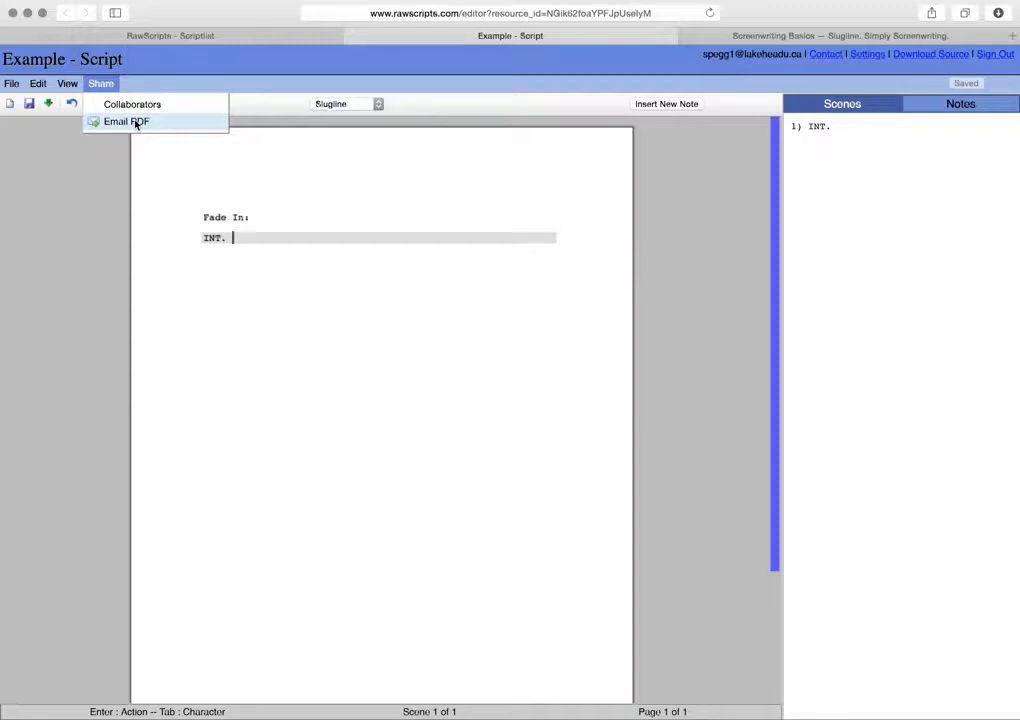
pyautogui.click(287, 238)
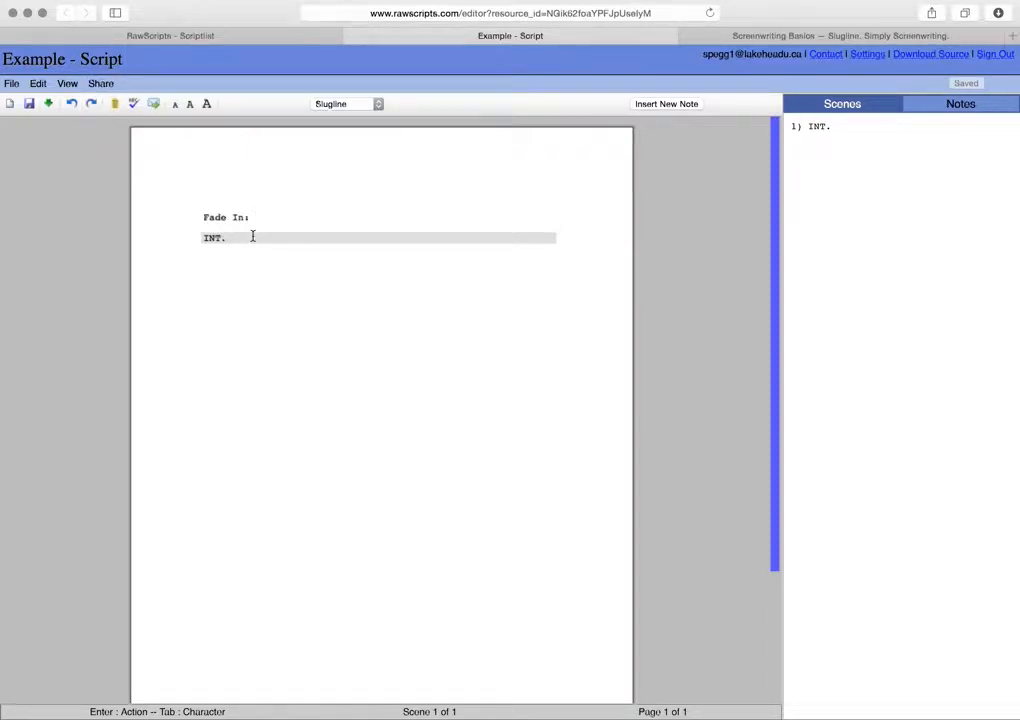
# Examine the labelled sample of the six screenplay elements on Slugline's Screenwriting Basics page.
pyautogui.click(731, 40)
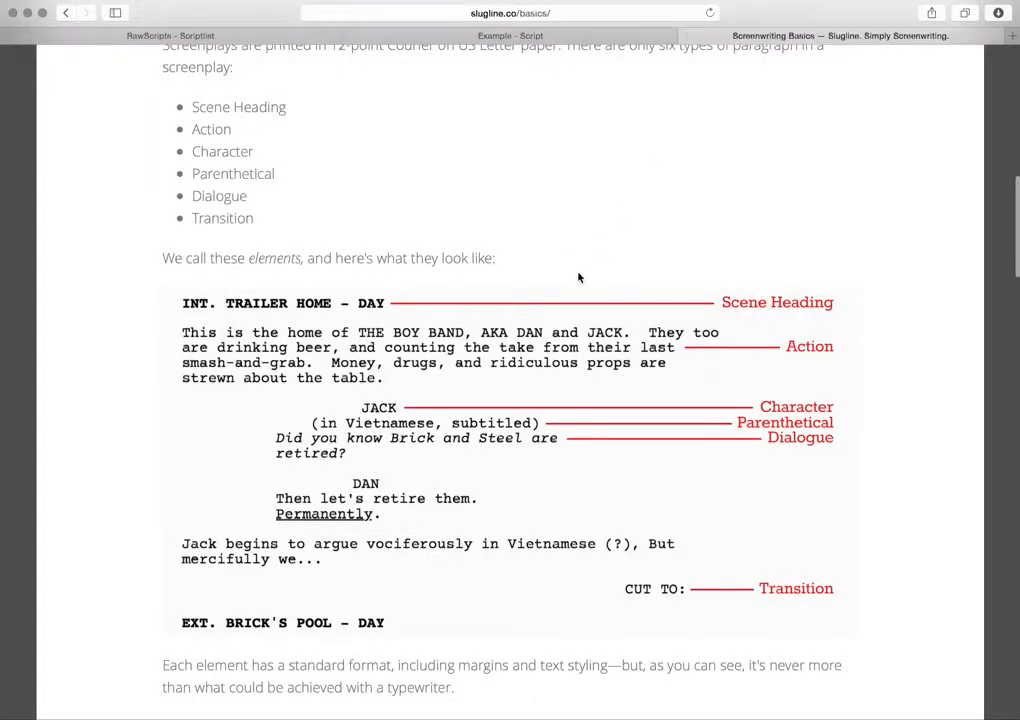
pyautogui.scroll(-2, 578, 276)
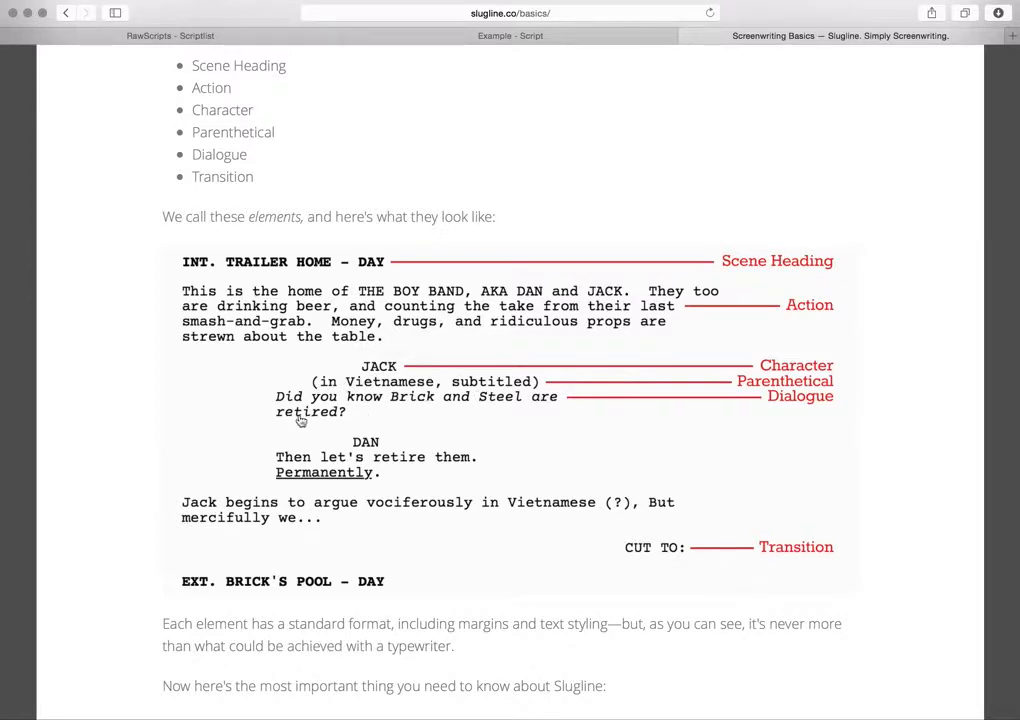
pyautogui.scroll(-2, 340, 470)
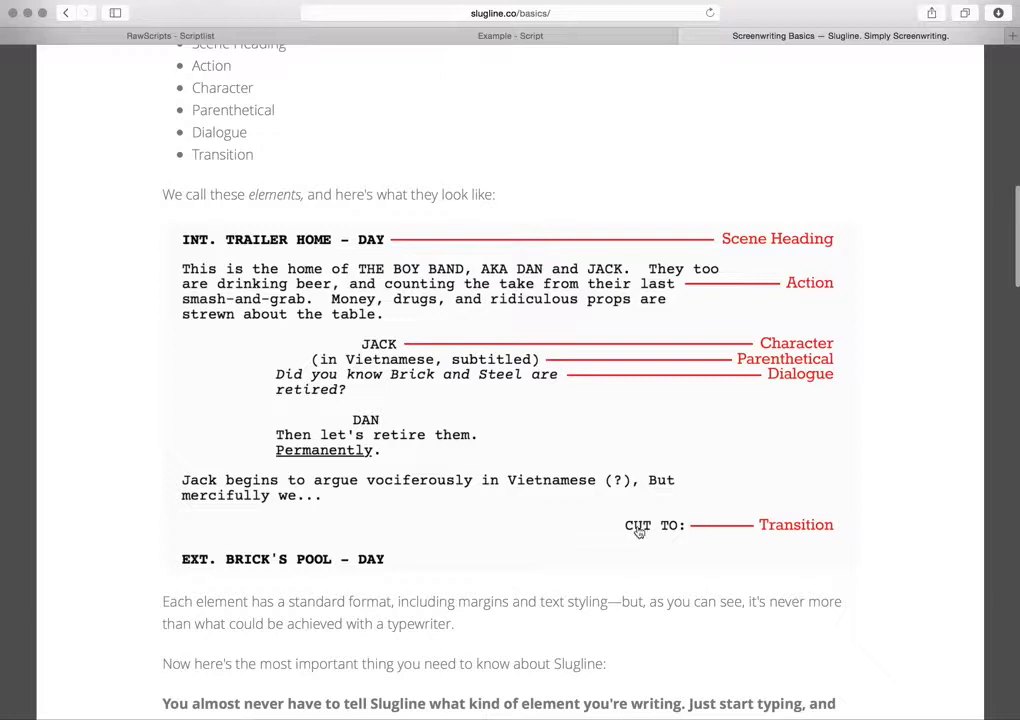
pyautogui.scroll(-2, 508, 486)
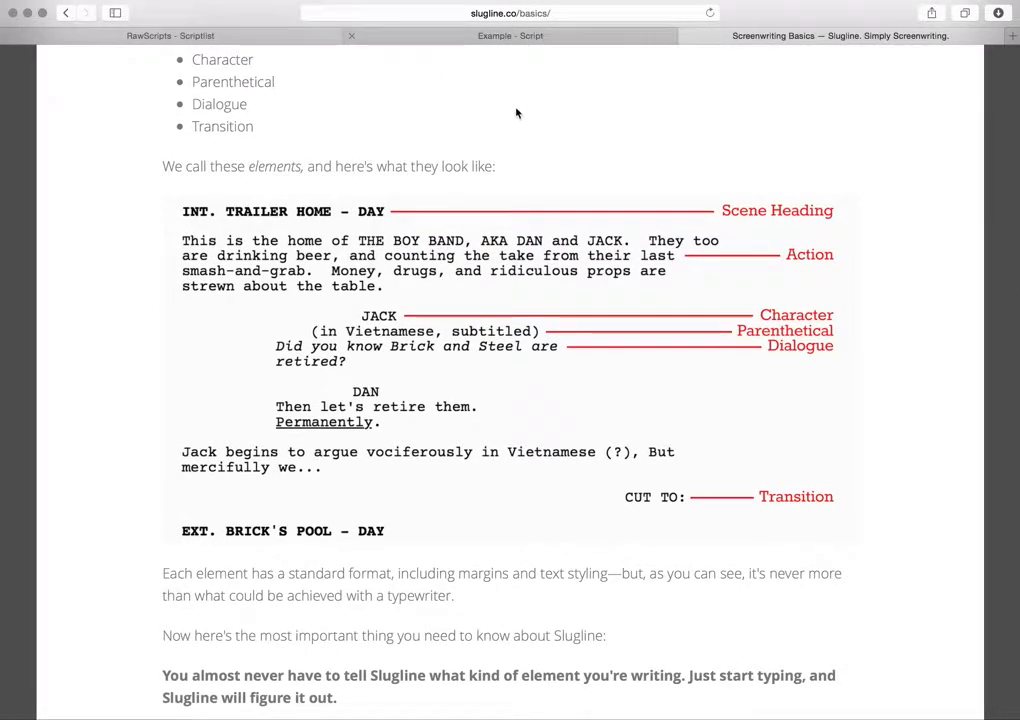
pyautogui.scroll(-2, 512, 260)
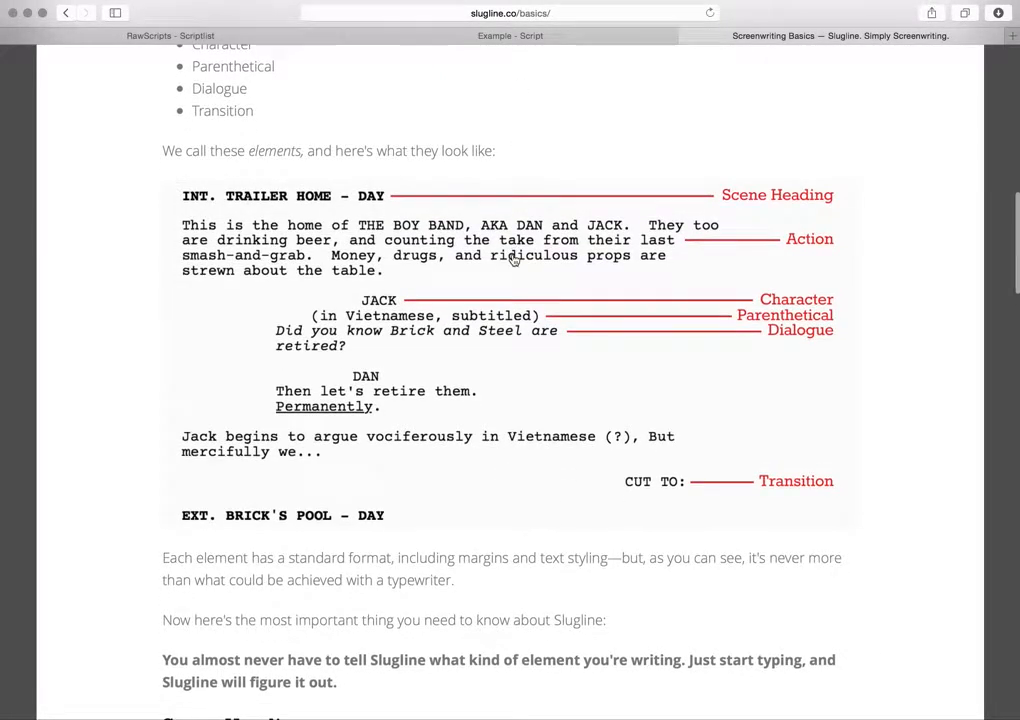
# Return to the example script, complete the slugline as "INT. JACK AND CHRISSY APARTMENT", and start an action line below it.
pyautogui.click(477, 38)
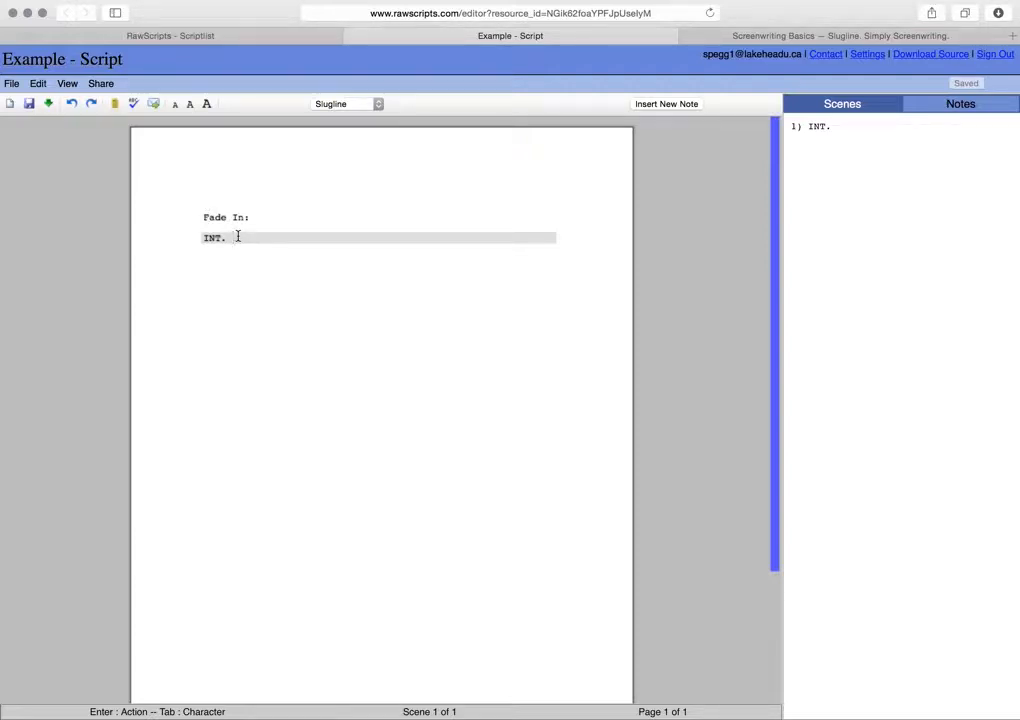
pyautogui.write('JAC')
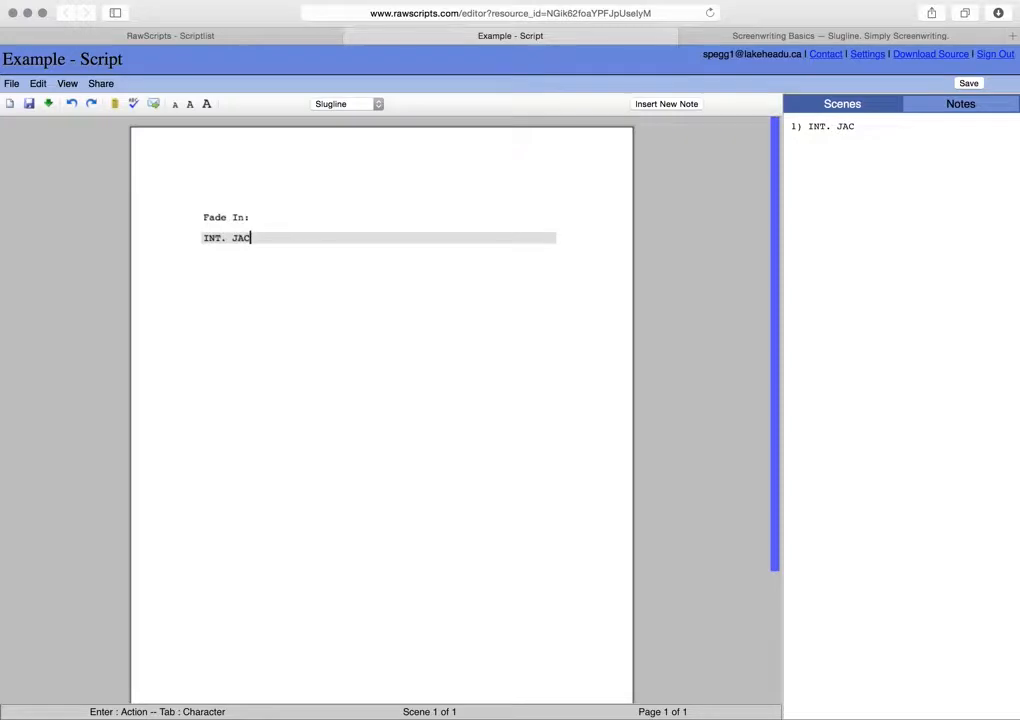
pyautogui.write('K AND CHRISSY APARTMENT')
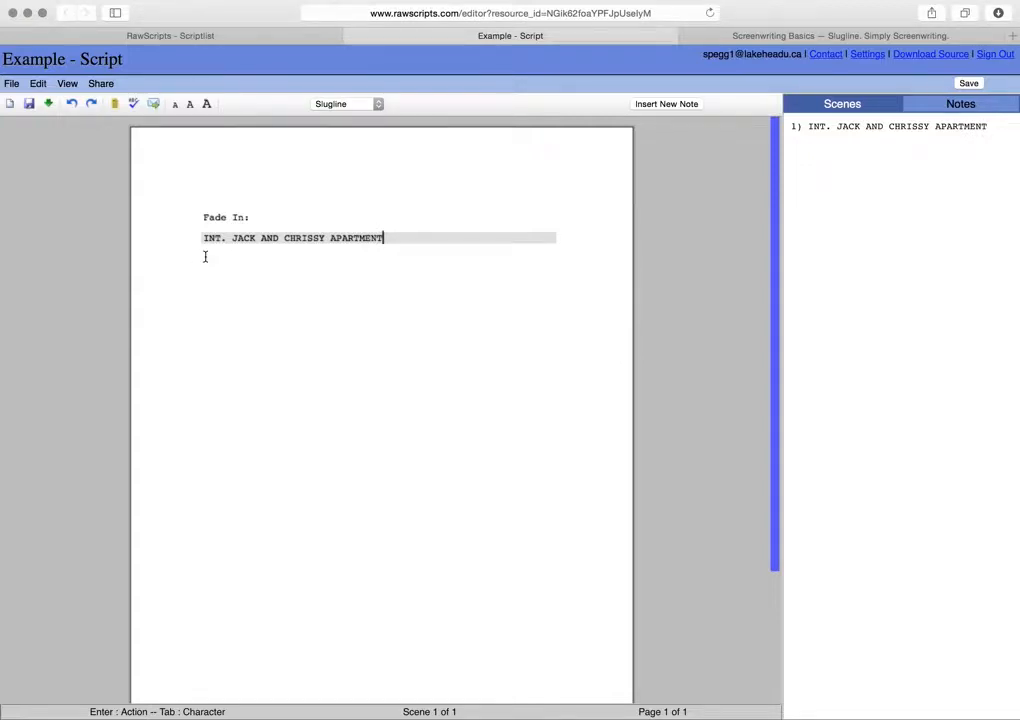
pyautogui.press('Return')
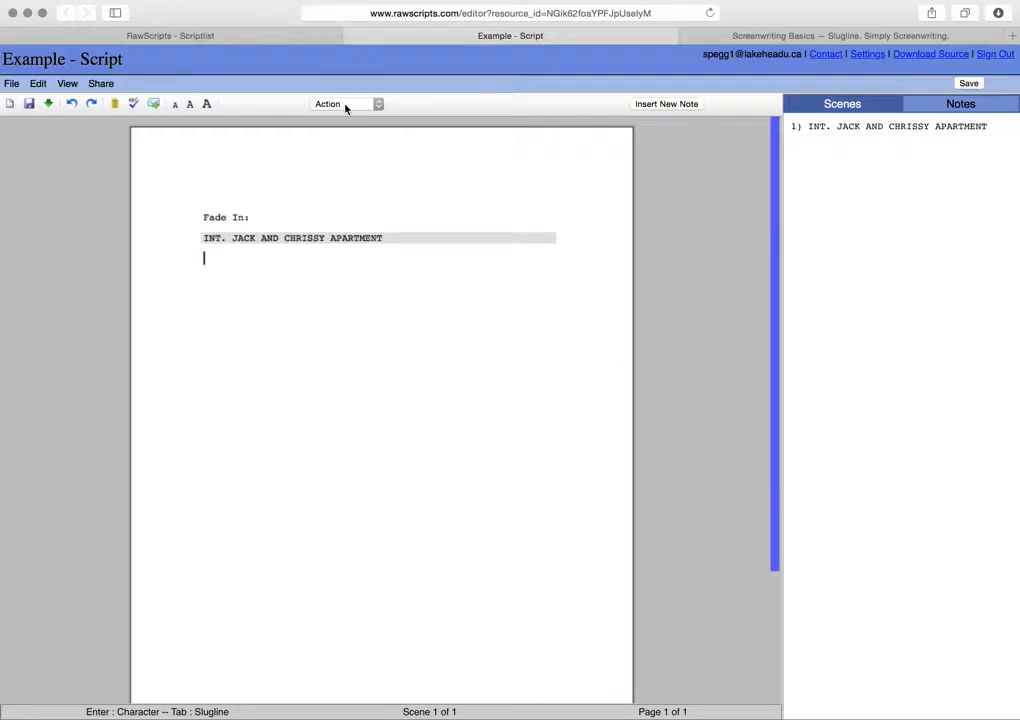
# Write the action paragraph "Jack and Chrissy are waiting in their apartment for Mr. Roper to ask for the rent cheque.".
pyautogui.click(40, 86)
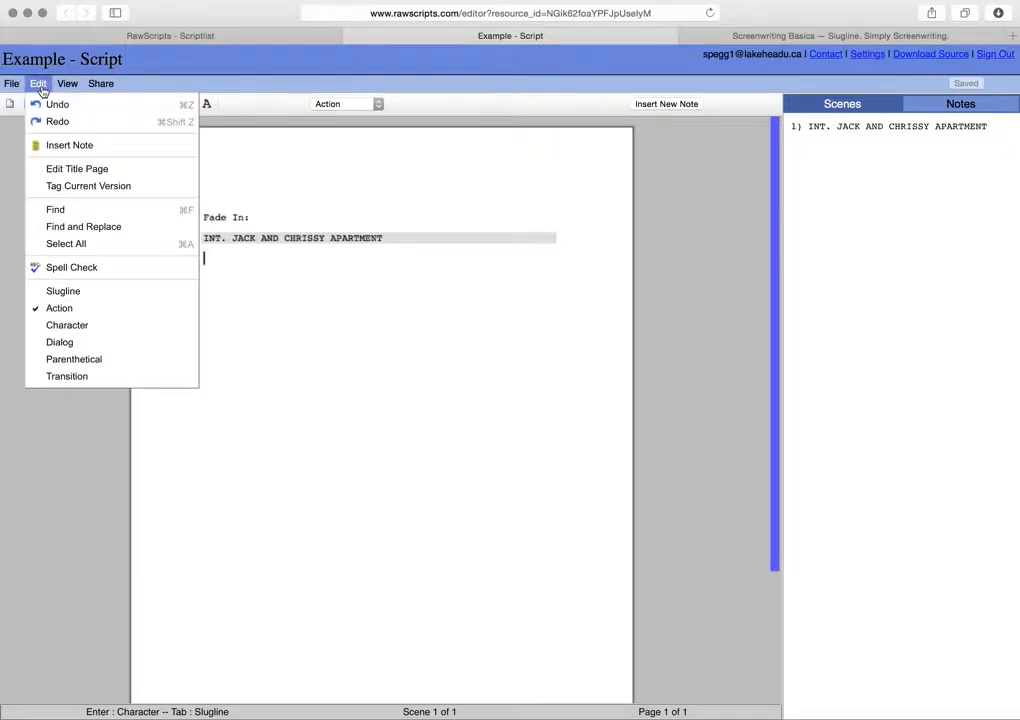
pyautogui.click(242, 266)
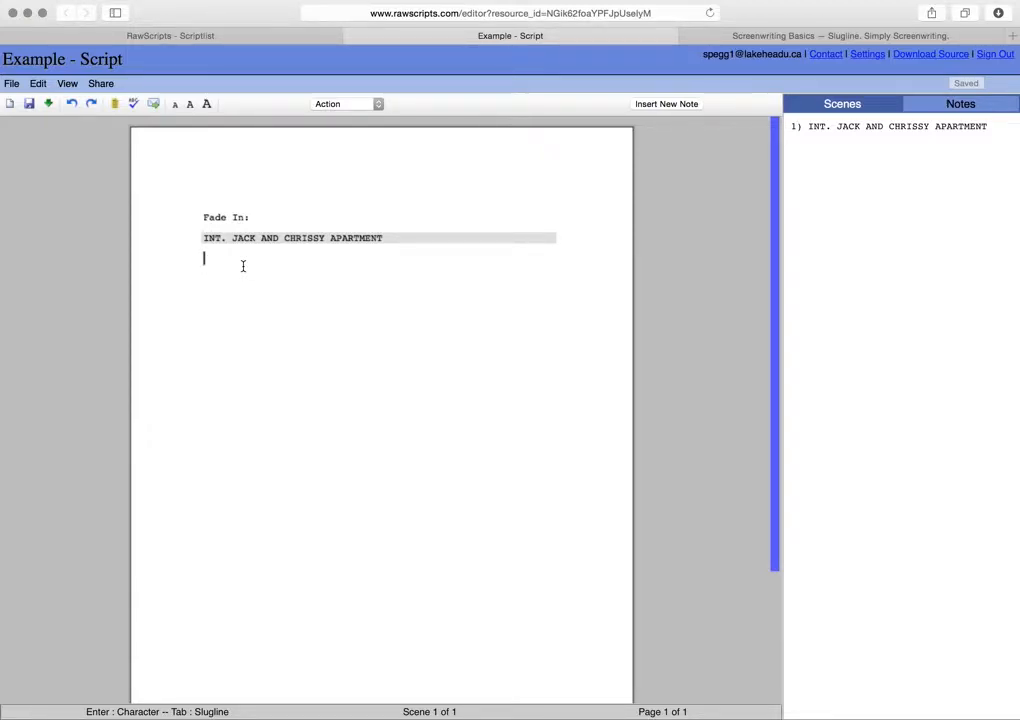
pyautogui.write('CJack and C')
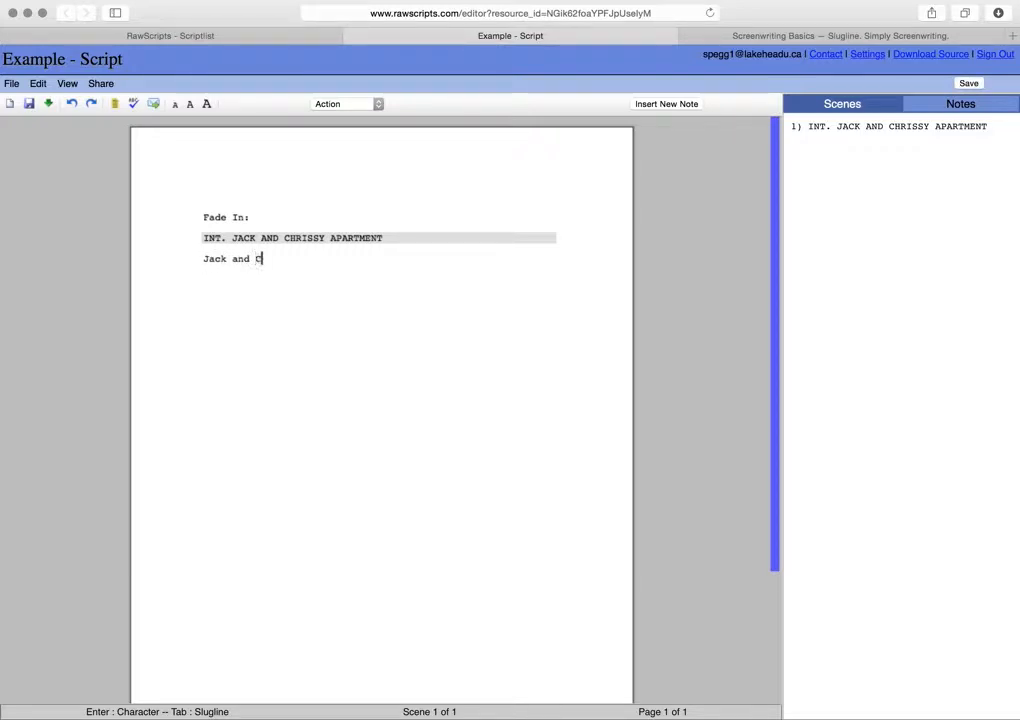
pyautogui.write('hrissy')
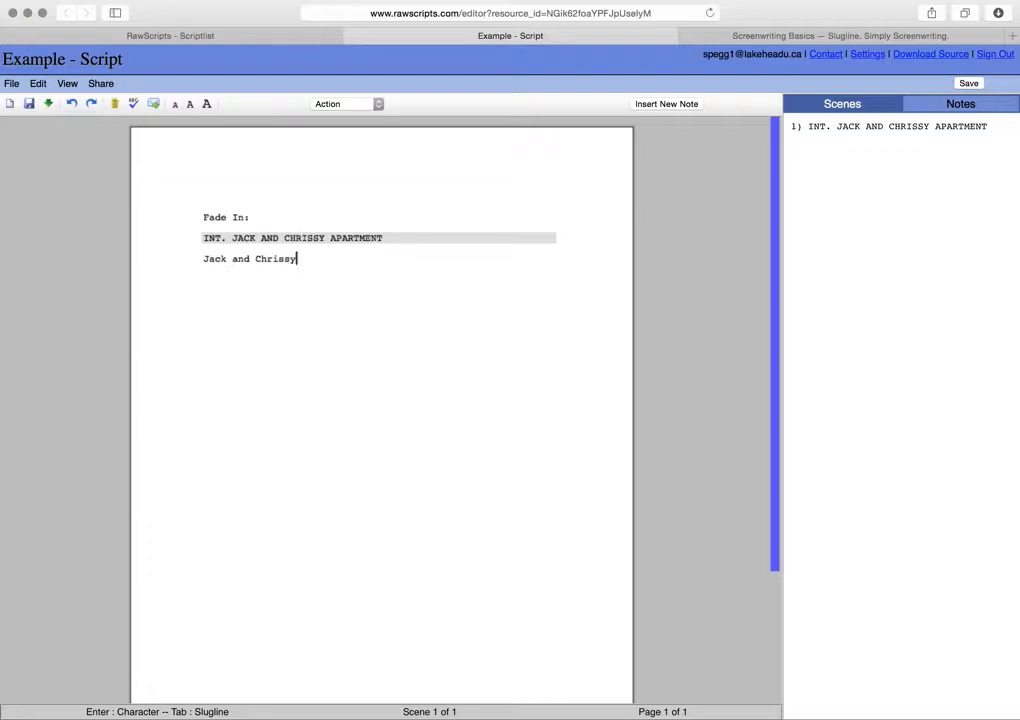
pyautogui.write(' are waiting in thier')
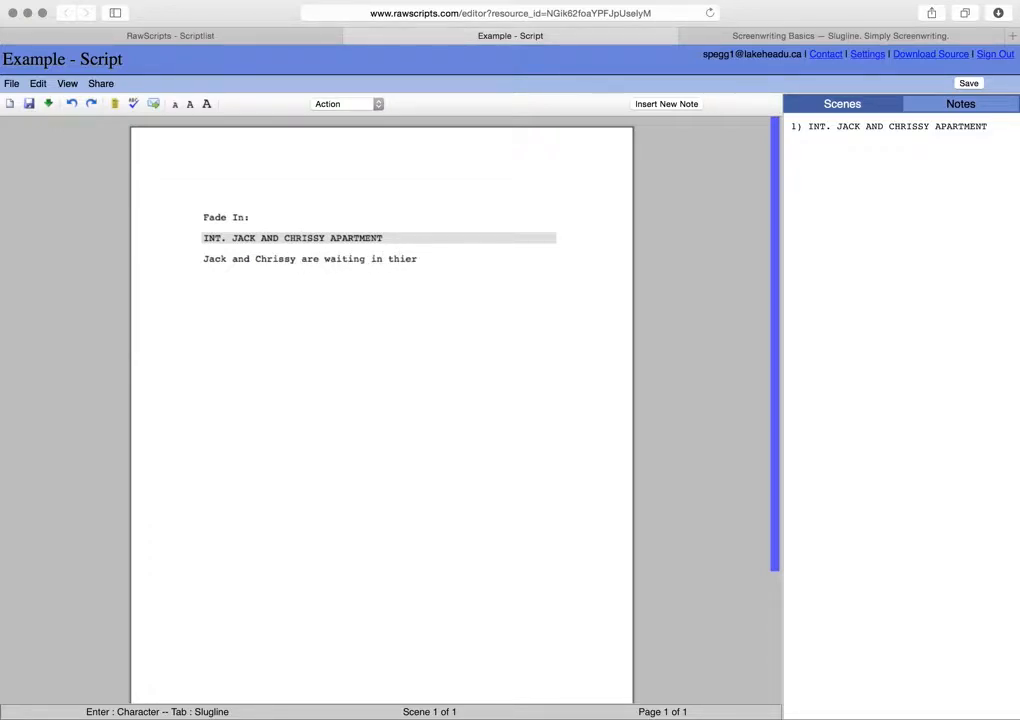
pyautogui.press('BackSpace')
pyautogui.press('BackSpace')
pyautogui.press('BackSpace')
pyautogui.write('eir apartment for Mr. Roper to ')
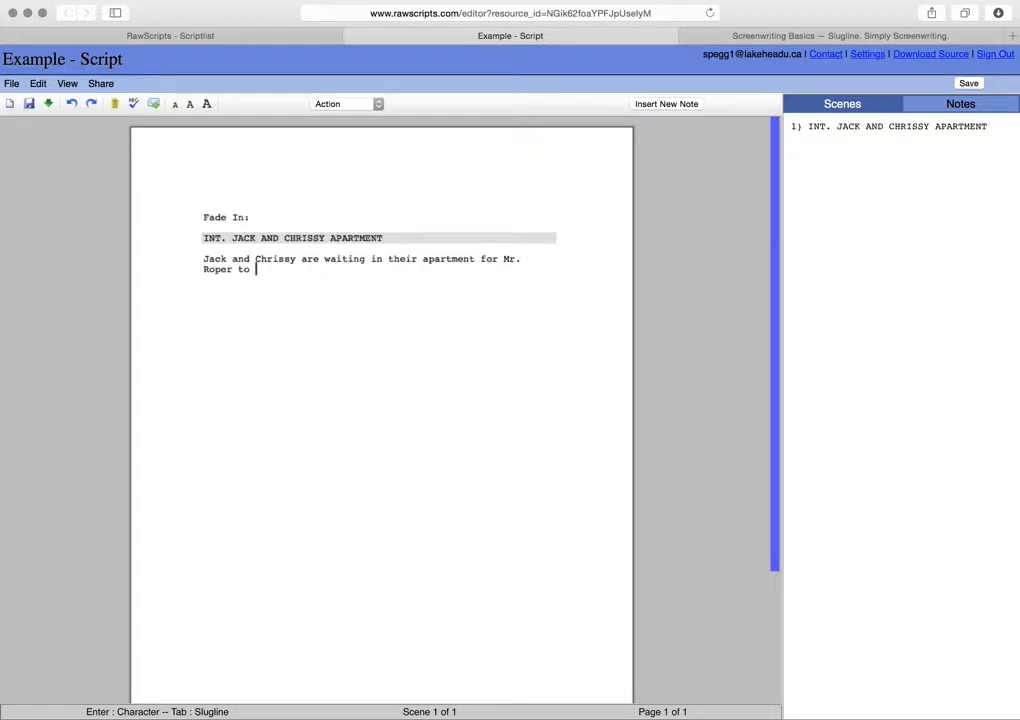
pyautogui.write('ask for the rent cheque.')
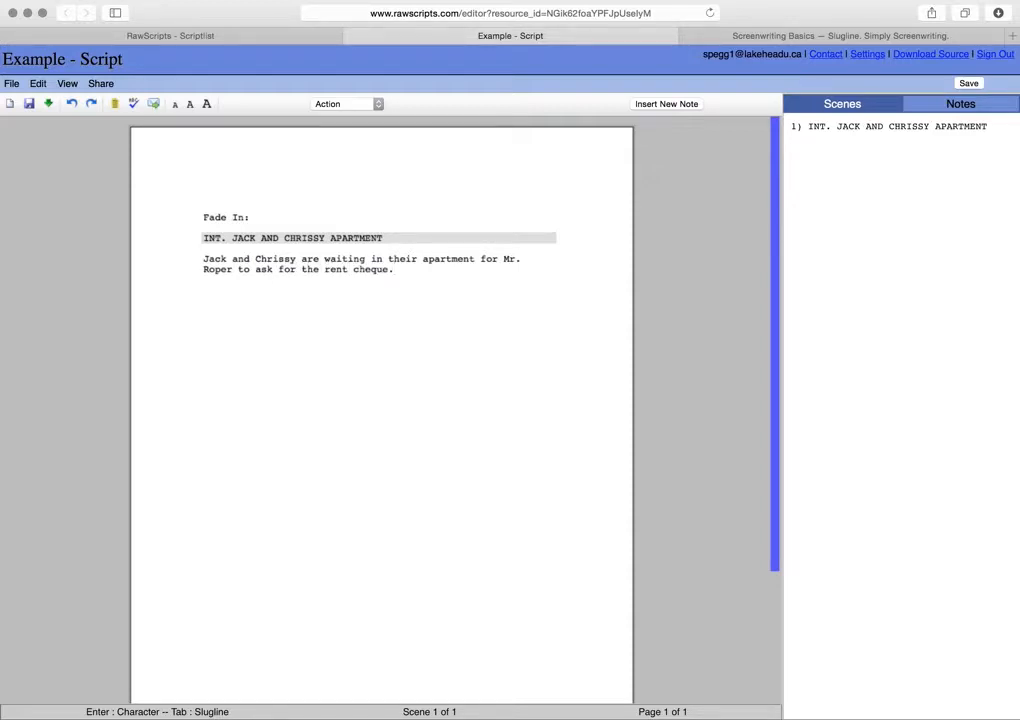
# Below the action paragraph, add character JACK with the dialogue "When is Mr. Roper getting here?".
pyautogui.press('Return')
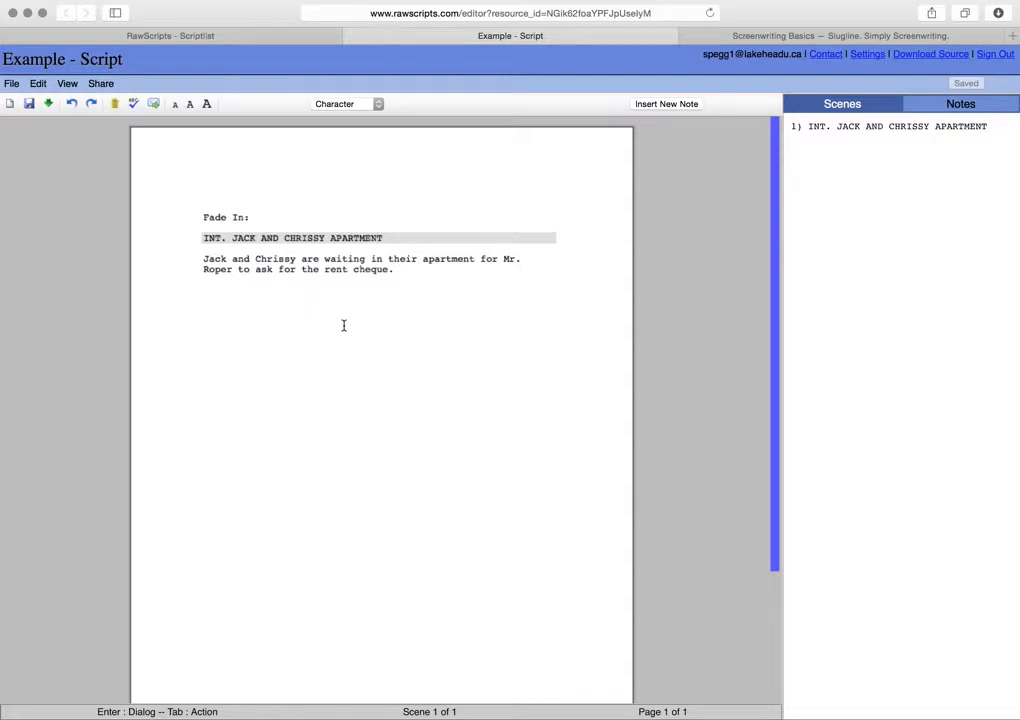
pyautogui.write('JACK')
pyautogui.press('Return')
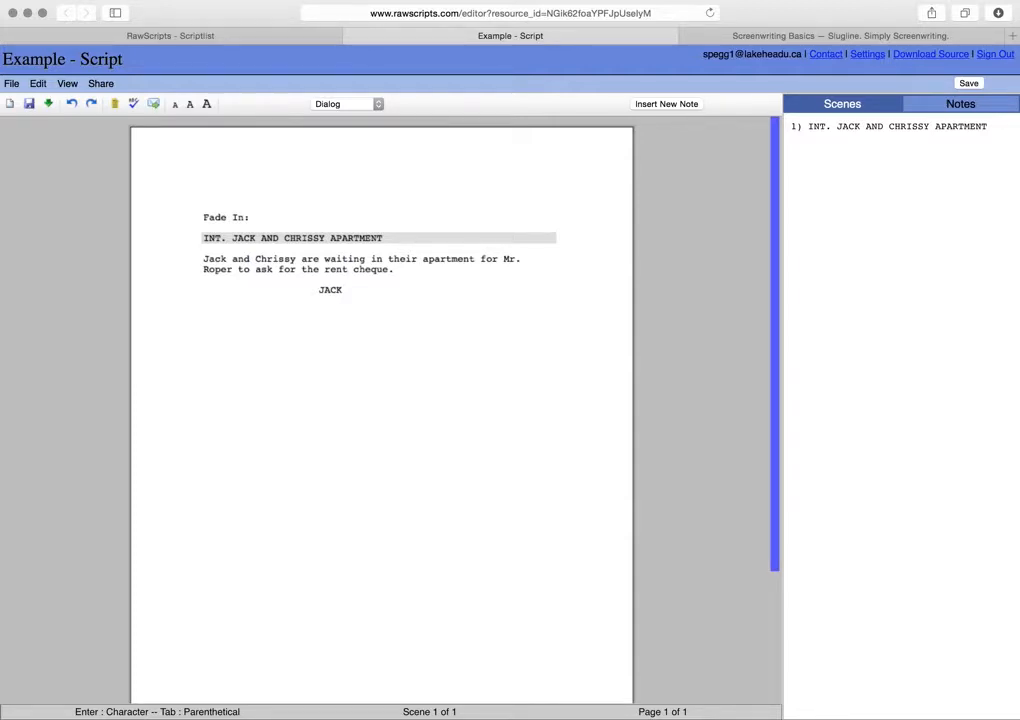
pyautogui.write('When is Mr. Roper getting here?')
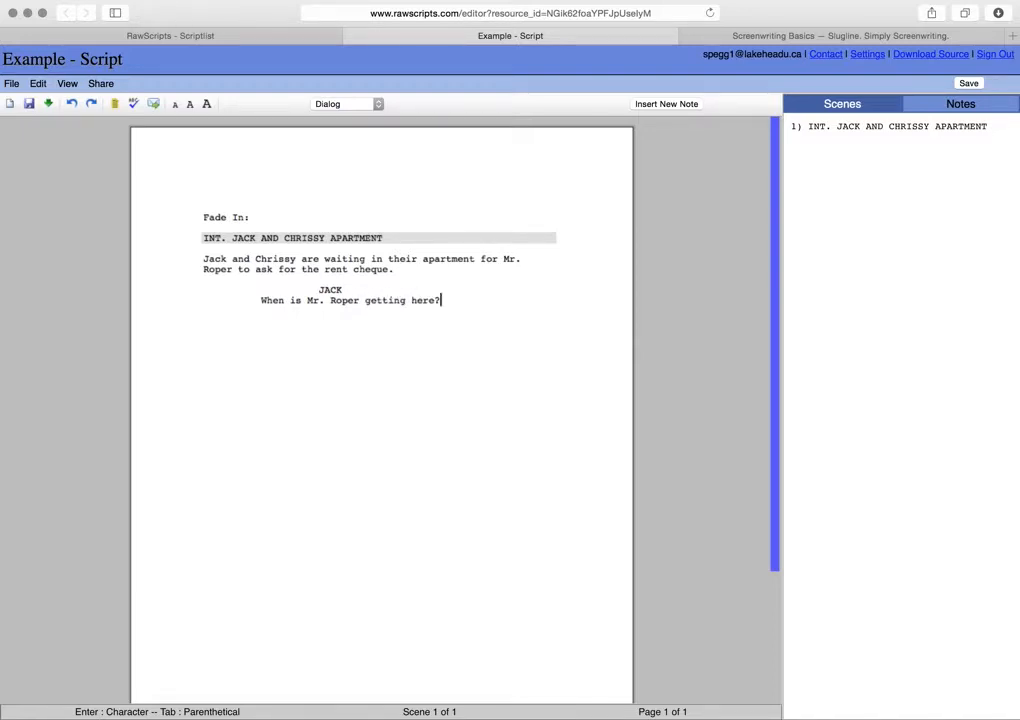
# Add character CHRISSY below Jack's line with the dialogue reply "I don't know.".
pyautogui.press('Return')
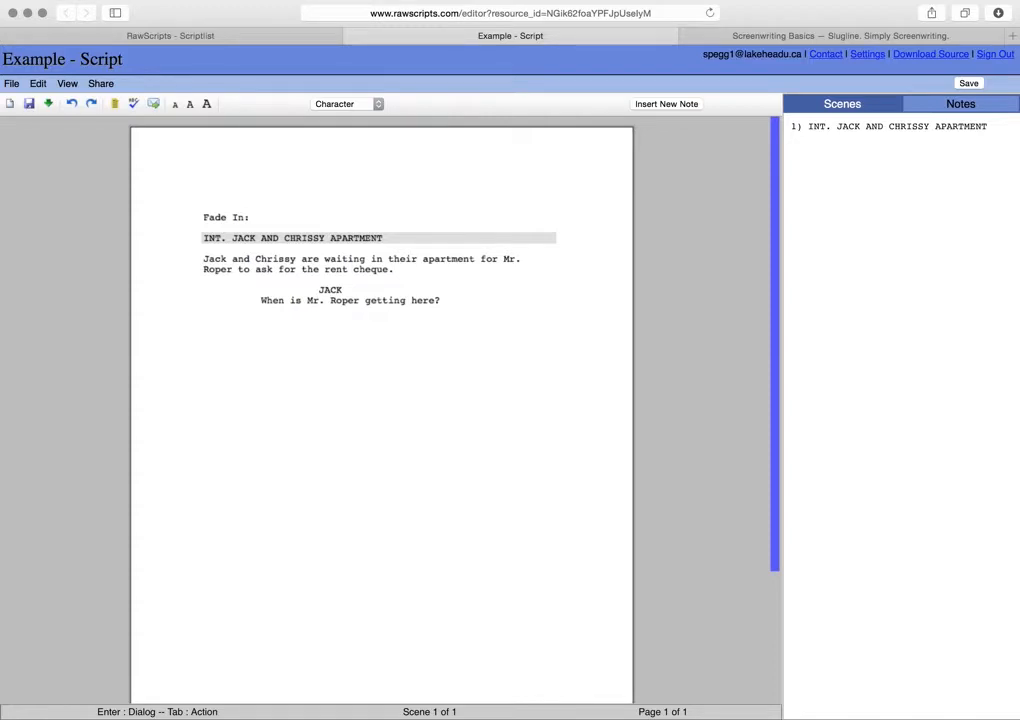
pyautogui.write('CHRISSY')
pyautogui.press('Return')
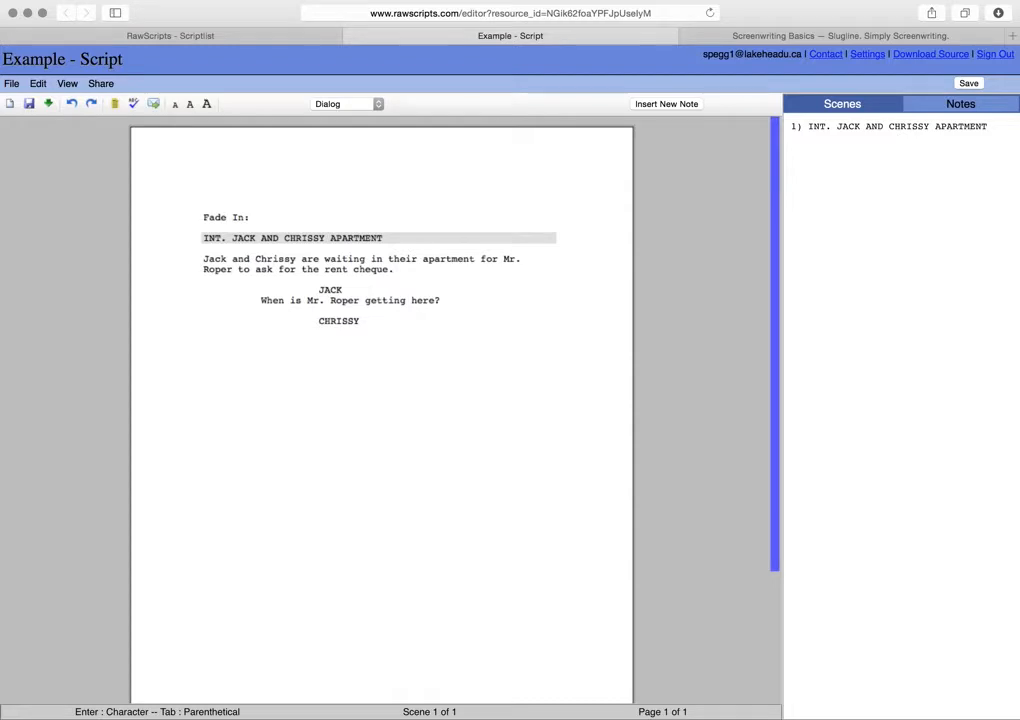
pyautogui.write("I don't know.")
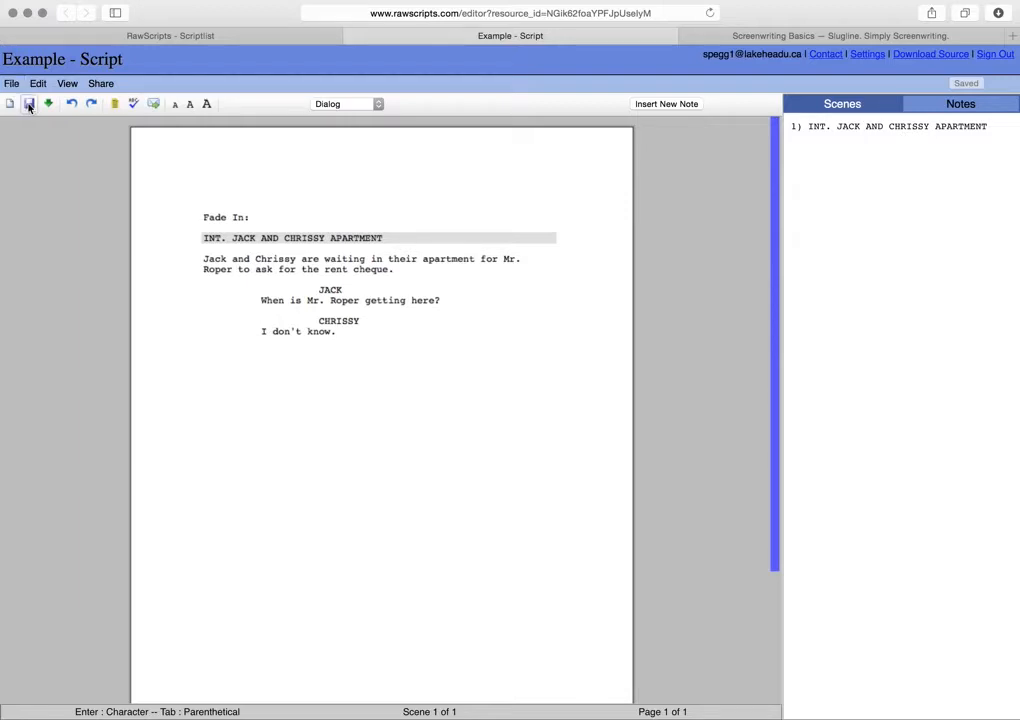
# Save the script and export it as an Adobe PDF without a title page.
pyautogui.click(30, 106)
pyautogui.click(12, 85)
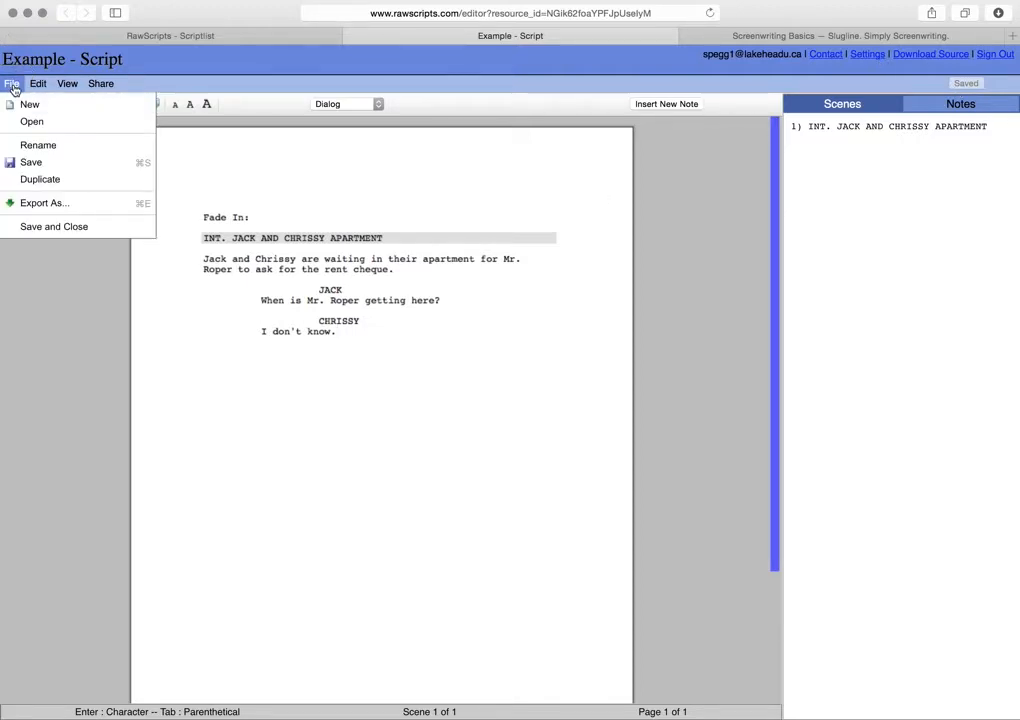
pyautogui.click(45, 203)
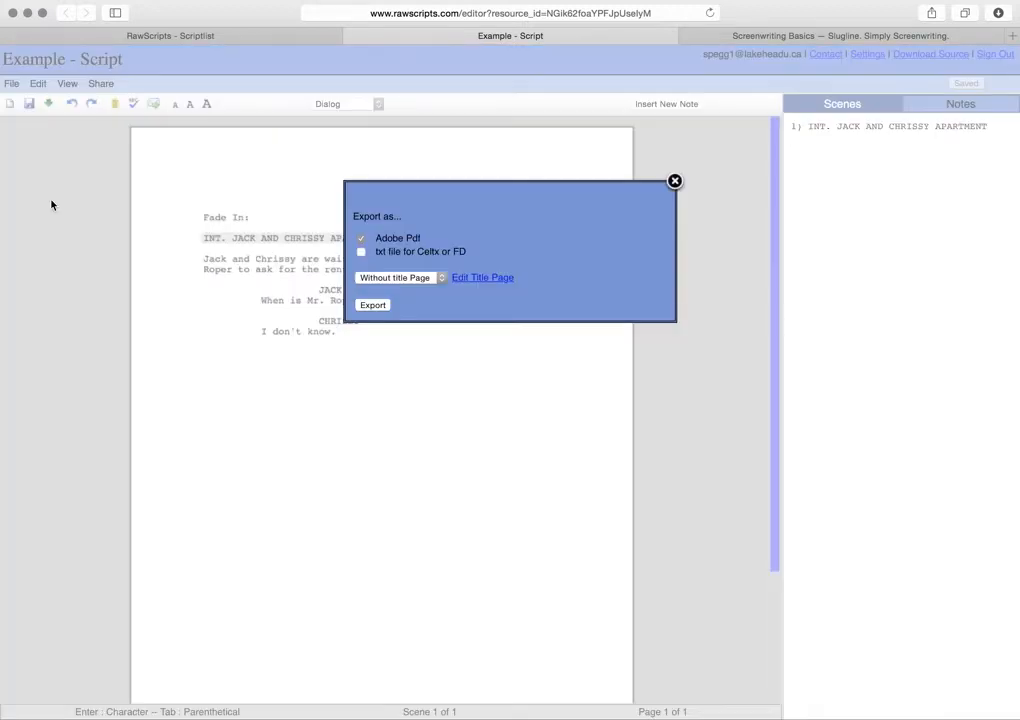
pyautogui.click(373, 305)
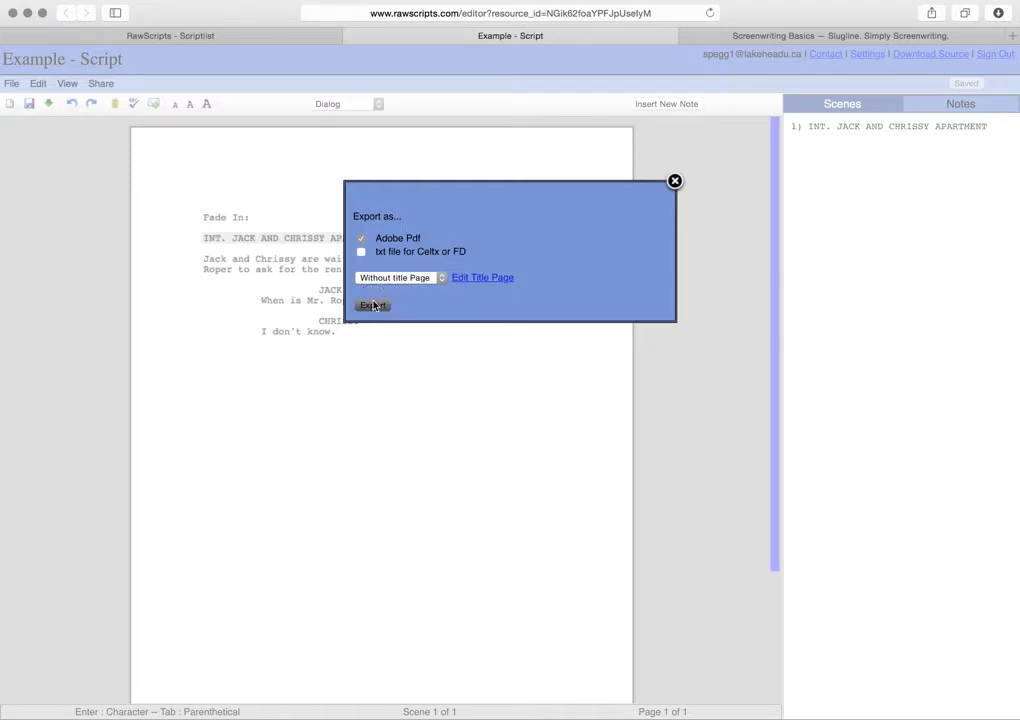